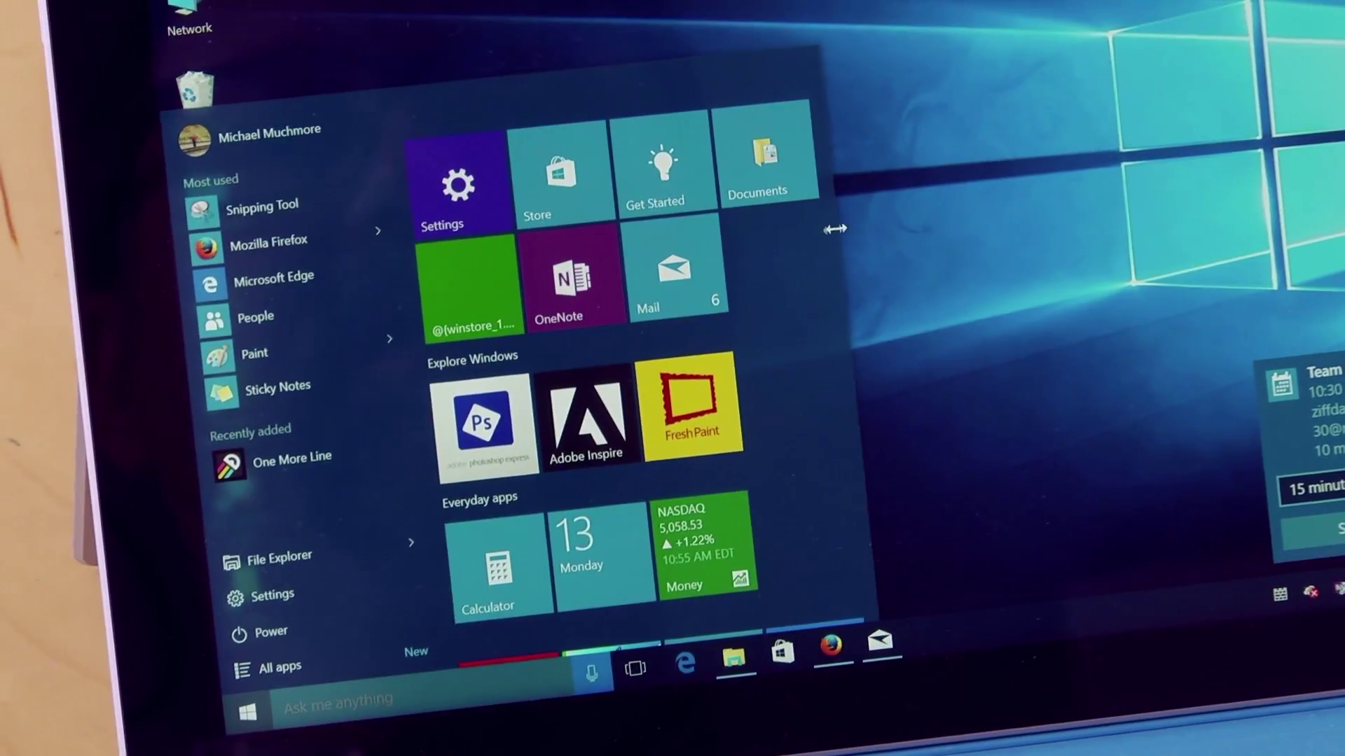
Widen the Start tile area for more columns and drag the Money tile into a new top group
{"action": "mouse_move", "coordinate": [830, 225]}
{"action": "left_mouse_down"}
{"action": "mouse_move", "coordinate": [1183, 213]}
{"action": "mouse_move", "coordinate": [861, 251]}
{"action": "left_mouse_up"}
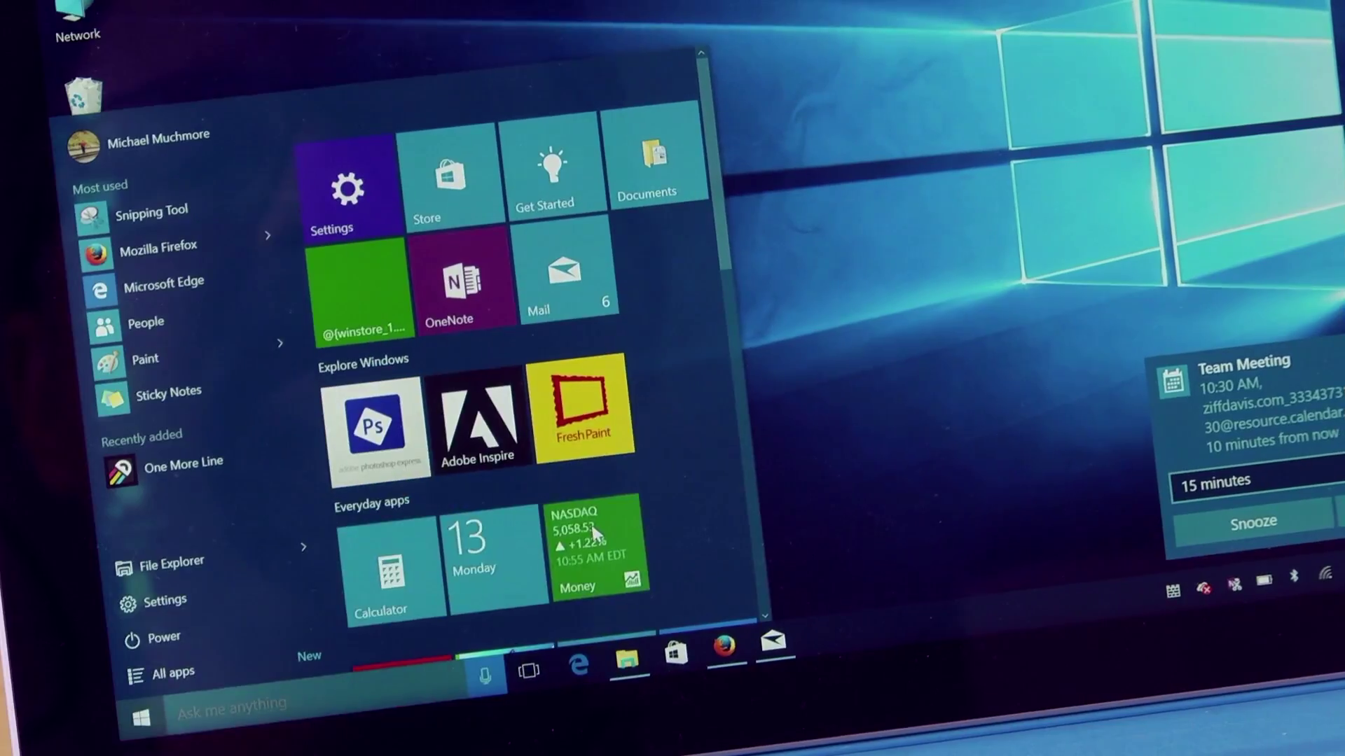
{"action": "mouse_move", "coordinate": [593, 551]}
{"action": "left_mouse_down"}
{"action": "mouse_move", "coordinate": [531, 450]}
{"action": "mouse_move", "coordinate": [590, 214]}
{"action": "mouse_move", "coordinate": [666, 301]}
{"action": "left_mouse_up"}
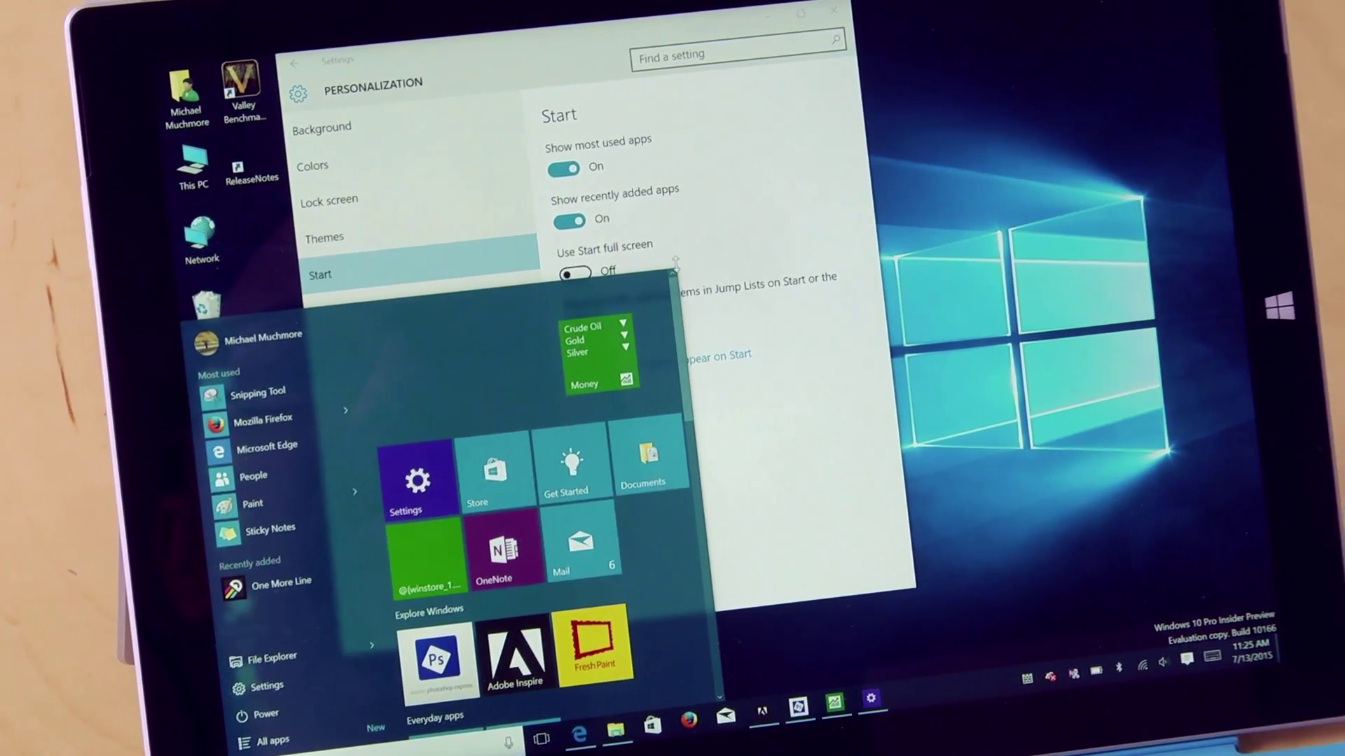
Try full-screen Start from the Start settings, launch Dropbox, then open the Start quick-access menu
{"action": "left_click", "coordinate": [617, 253]}
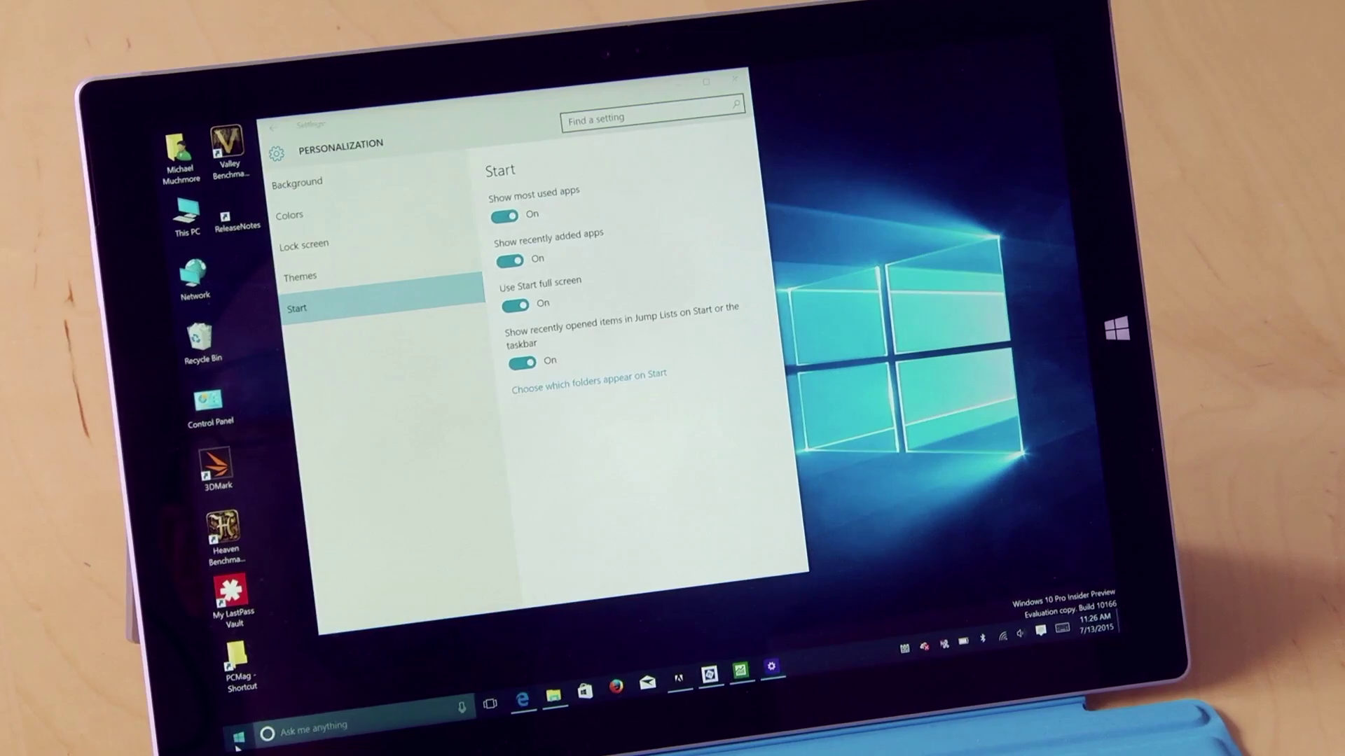
{"action": "key", "text": "super"}
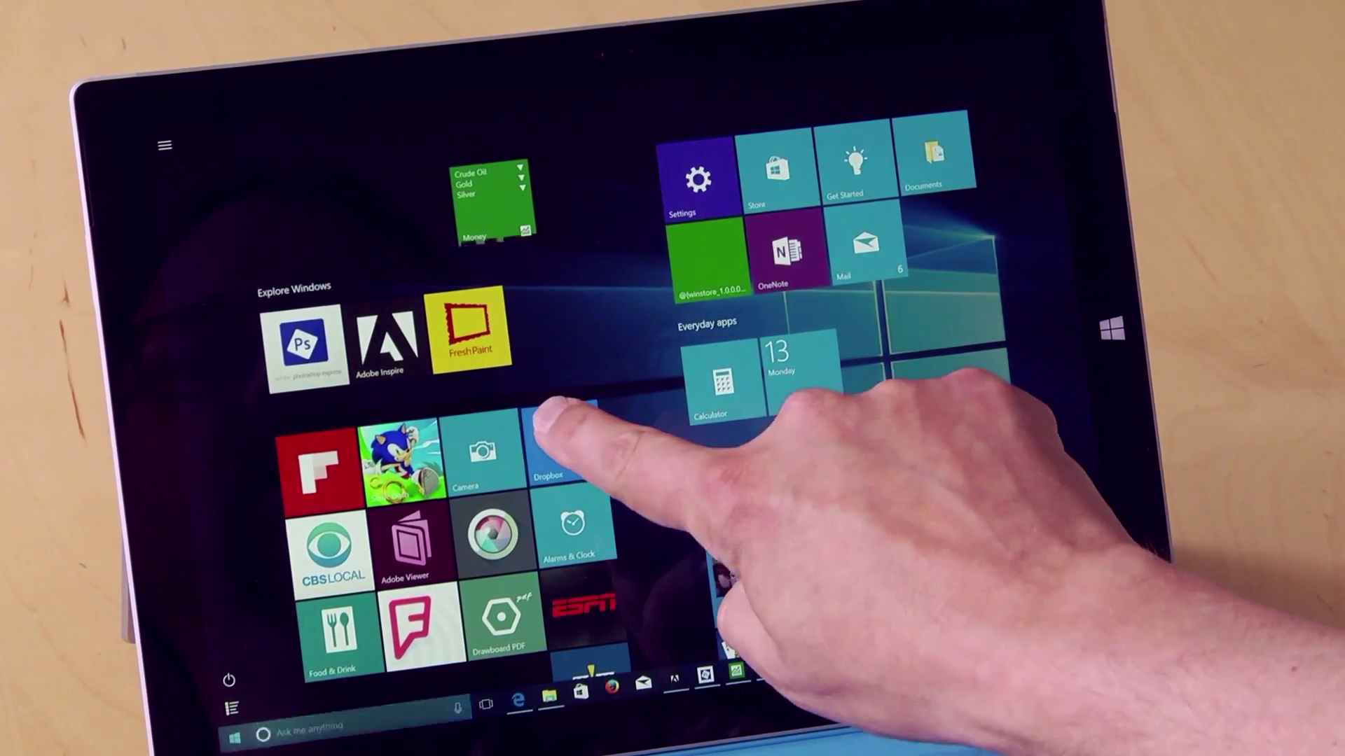
{"action": "left_click", "coordinate": [564, 446]}
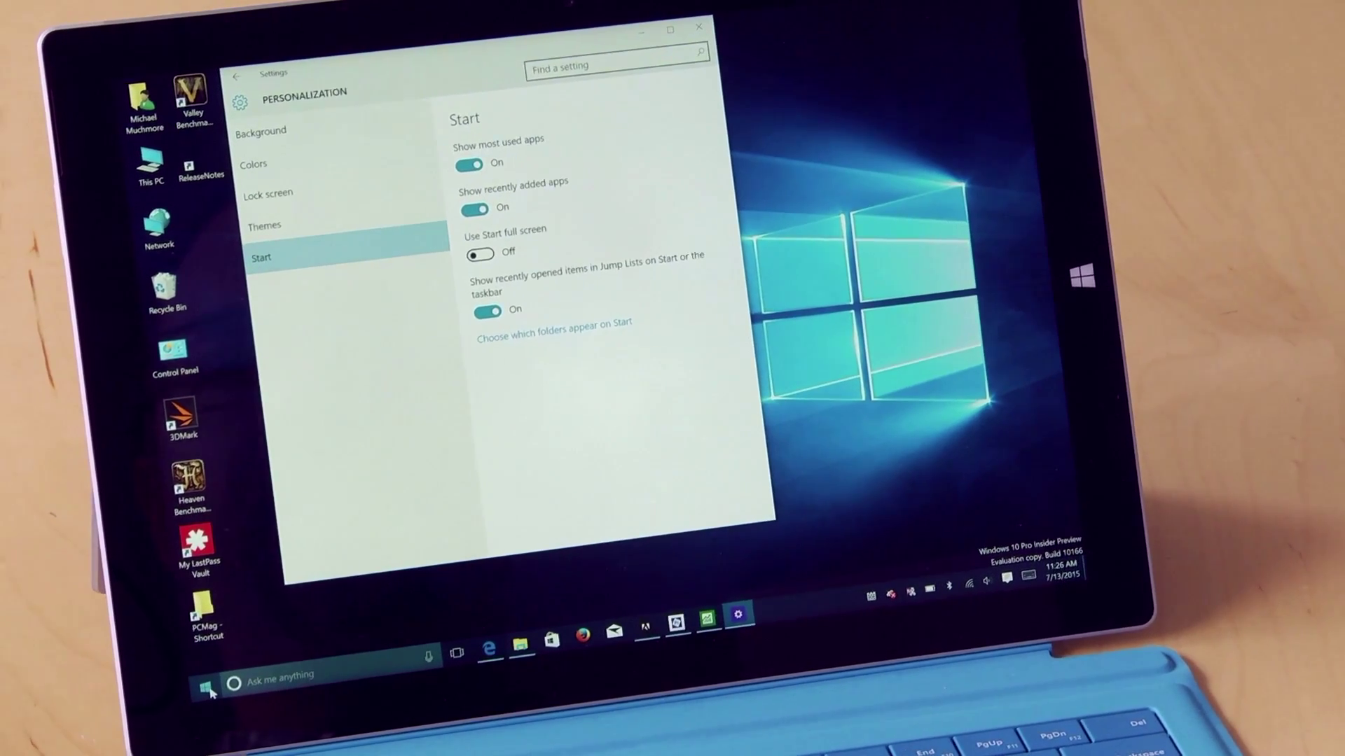
{"action": "right_click", "coordinate": [207, 689]}
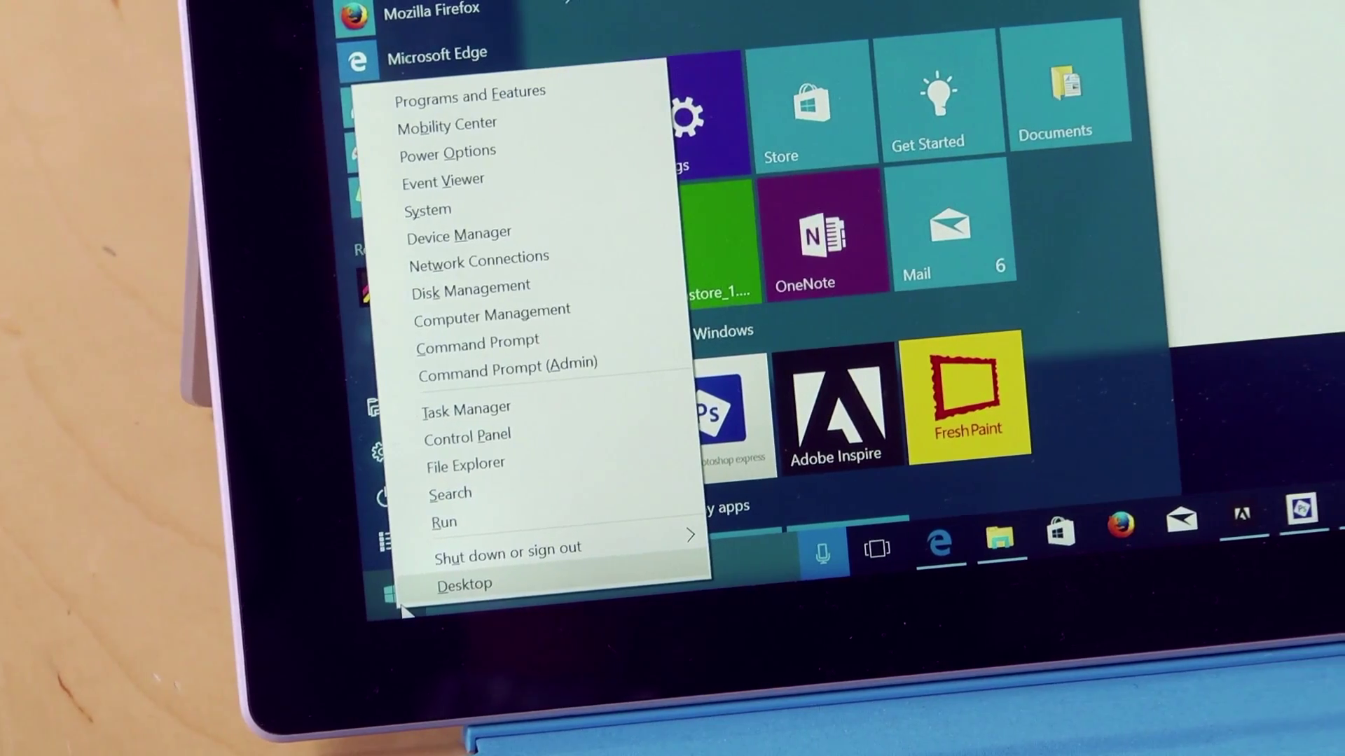